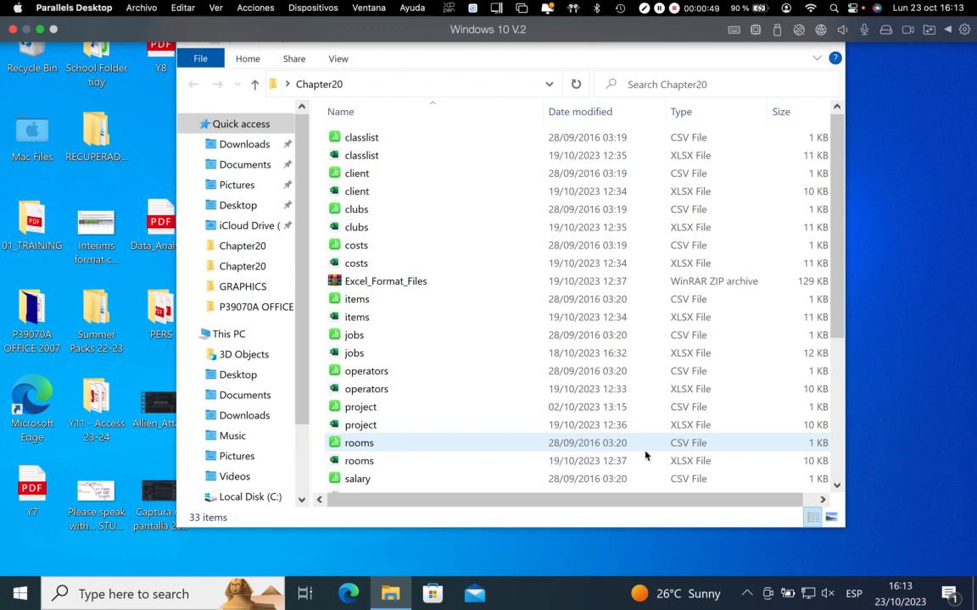
Look over the XLSX and CSV versions of the data files in the Chapter20 folder
click(356, 156)
click(350, 192)
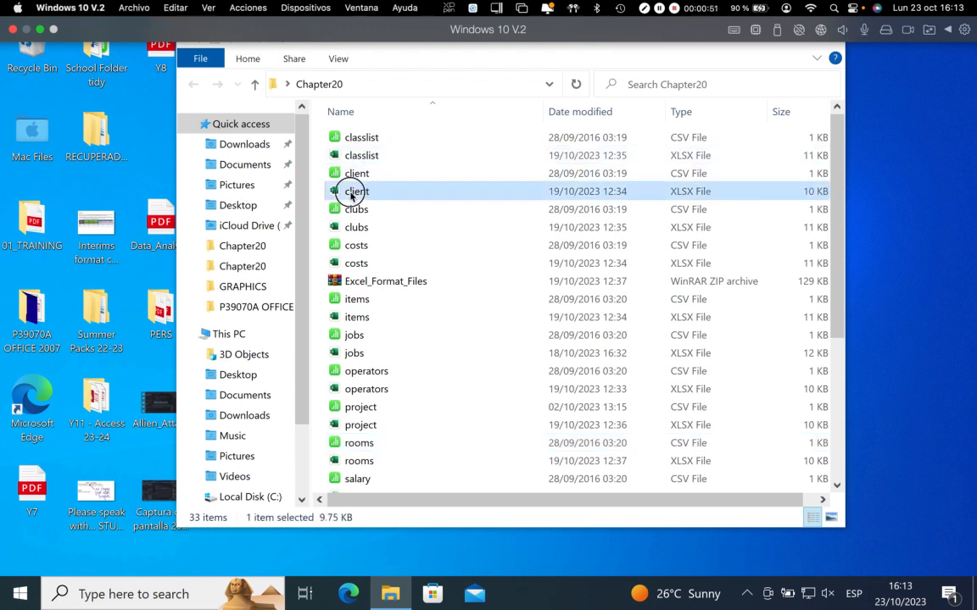
click(349, 227)
click(347, 264)
click(349, 318)
click(349, 353)
click(353, 391)
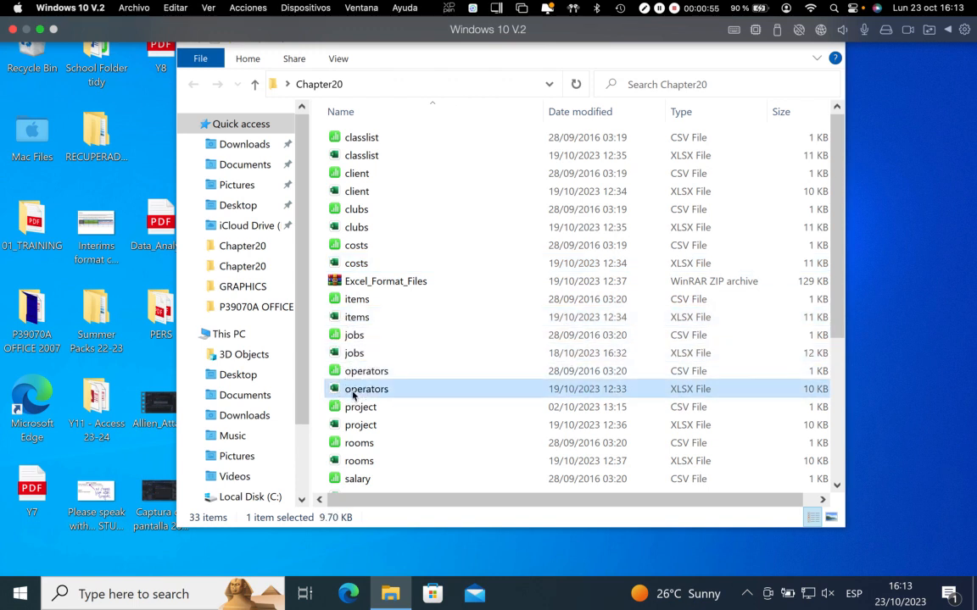
click(353, 339)
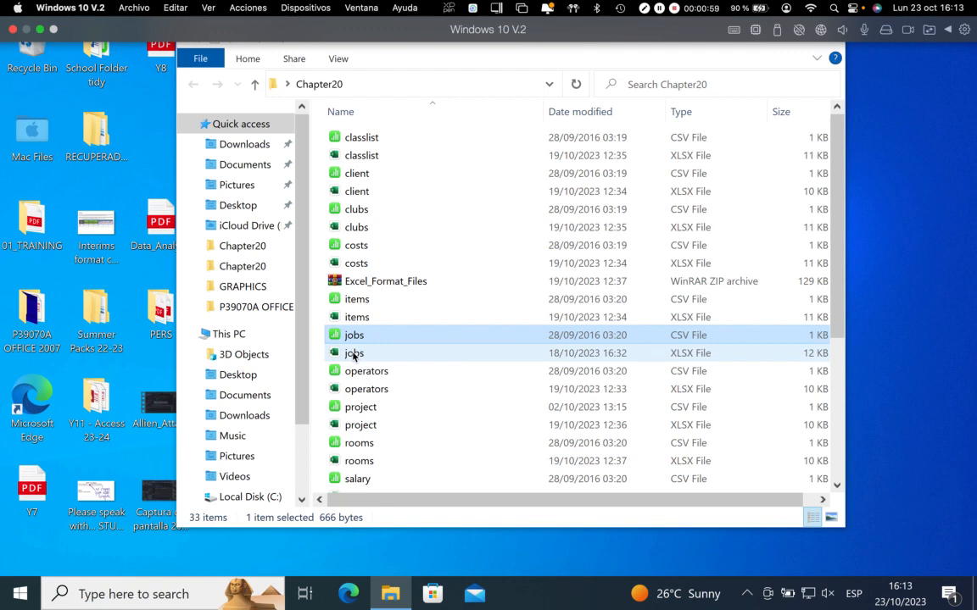
Open the XLSX version of the jobs file from the Chapter20 folder in Excel for Windows
click(353, 354)
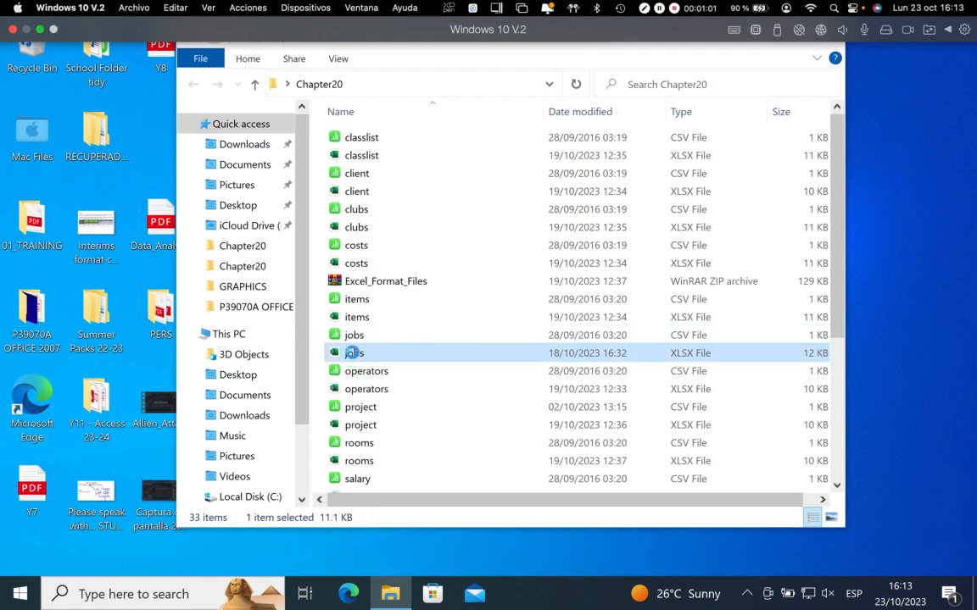
right_click(354, 354)
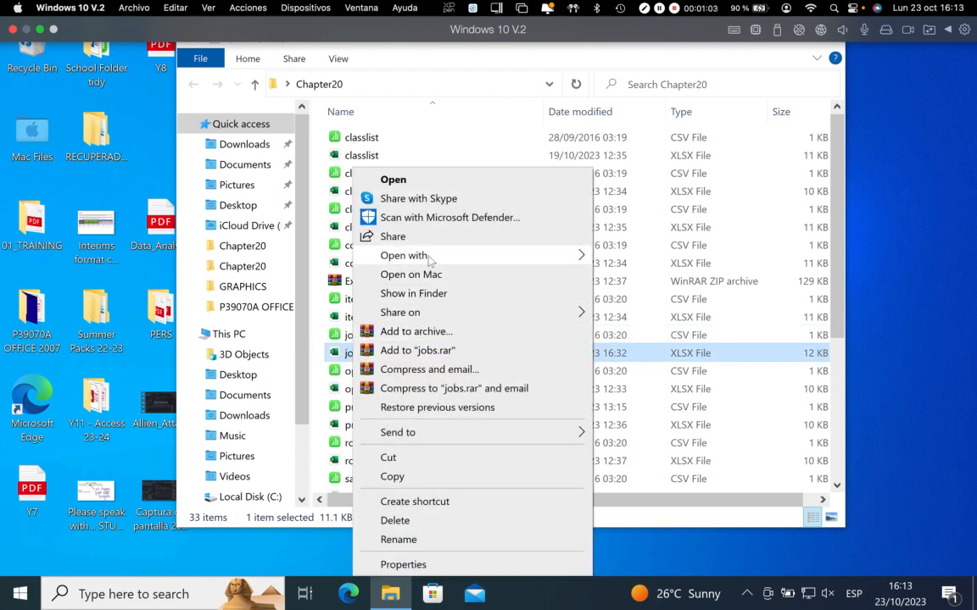
mouse_move(523, 262)
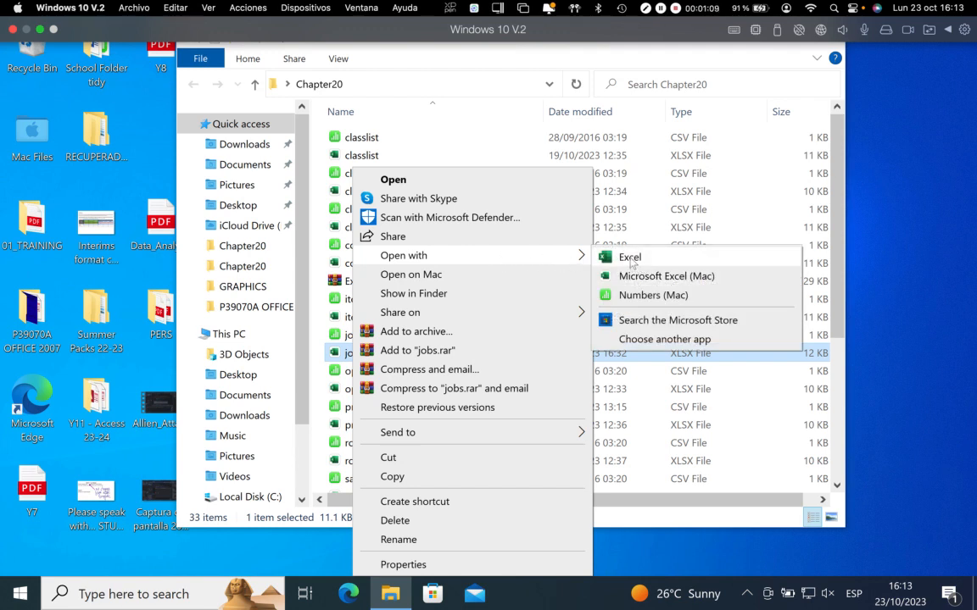
click(630, 259)
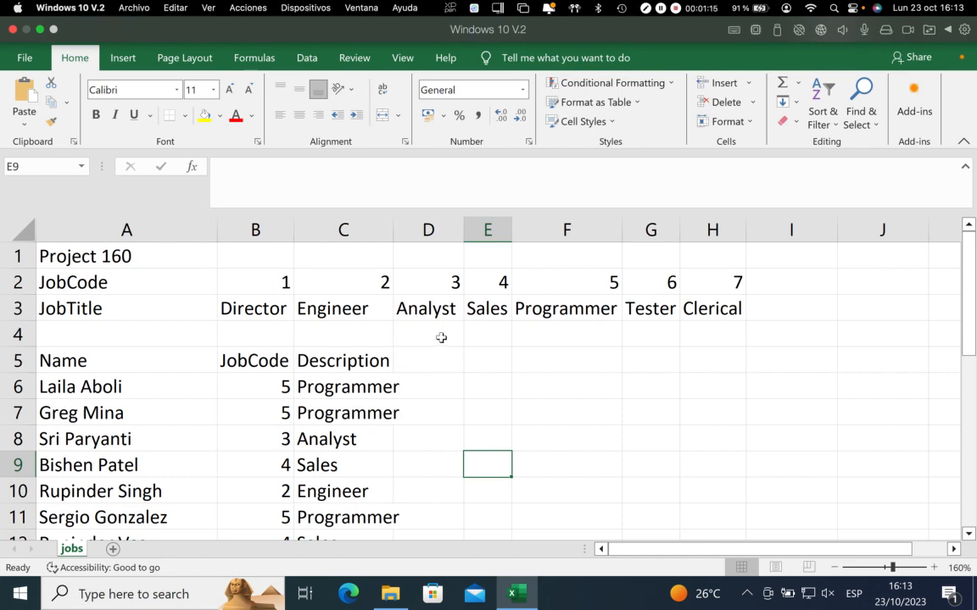
Clear the contents of the Description cells C6:C27 in the jobs sheet
click(835, 568)
click(835, 568)
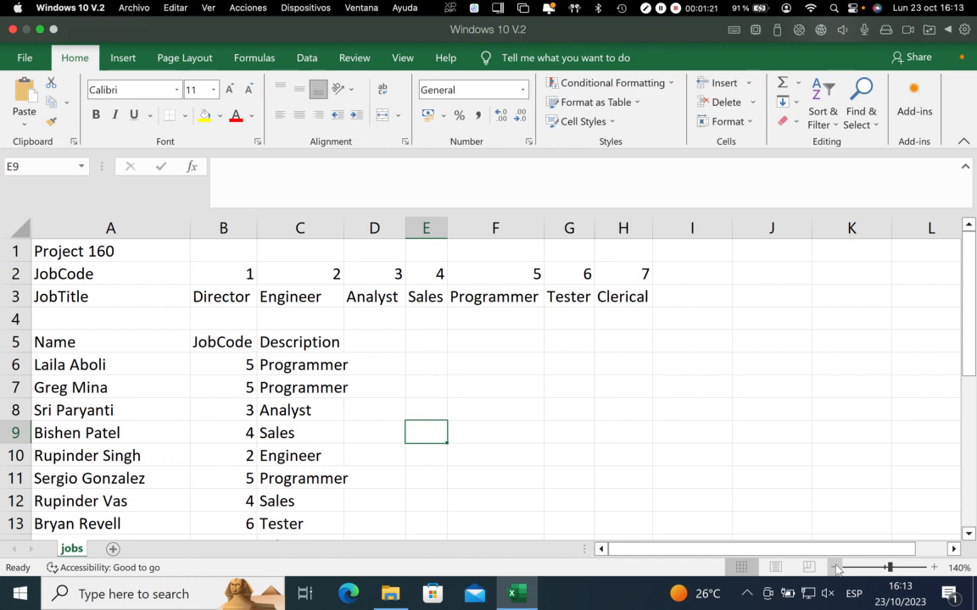
scroll(342, 404, down, 2)
scroll(343, 404, up, 2)
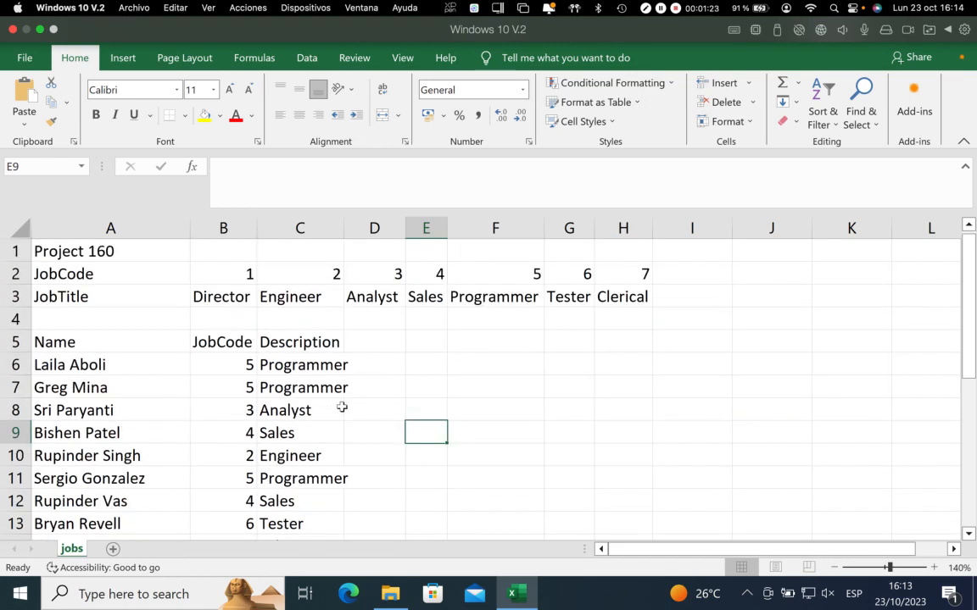
drag(315, 367, 297, 298)
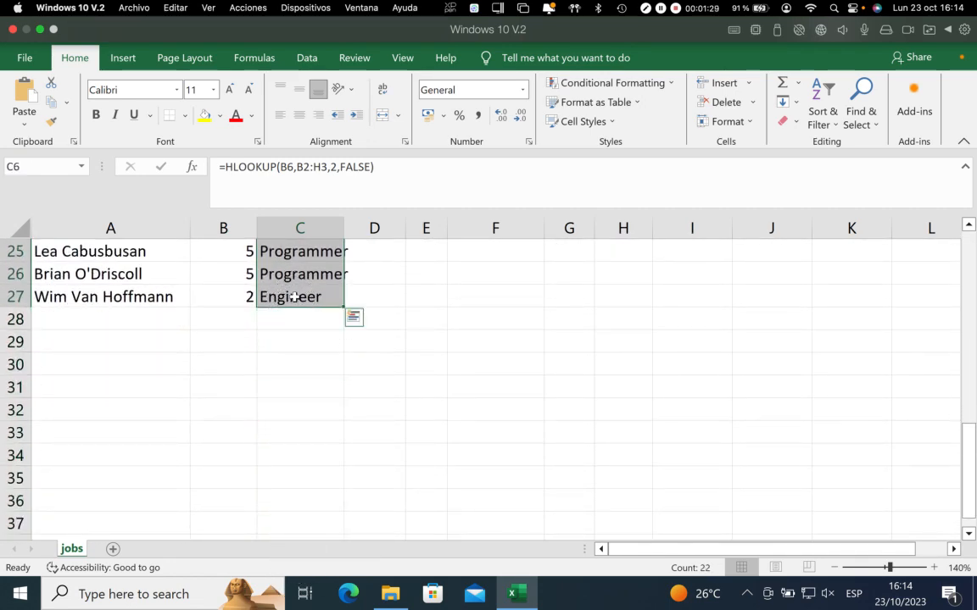
right_click(293, 297)
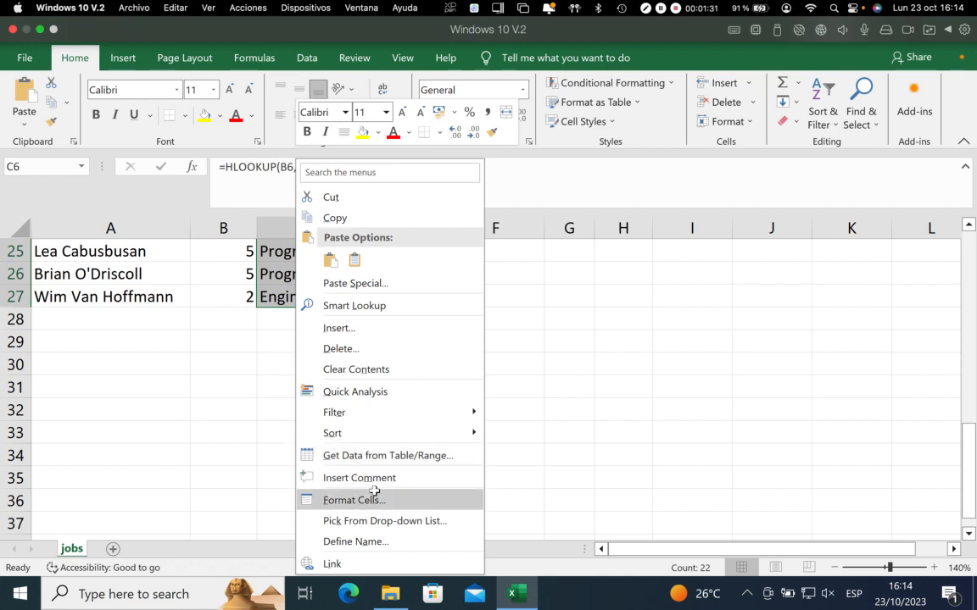
click(359, 371)
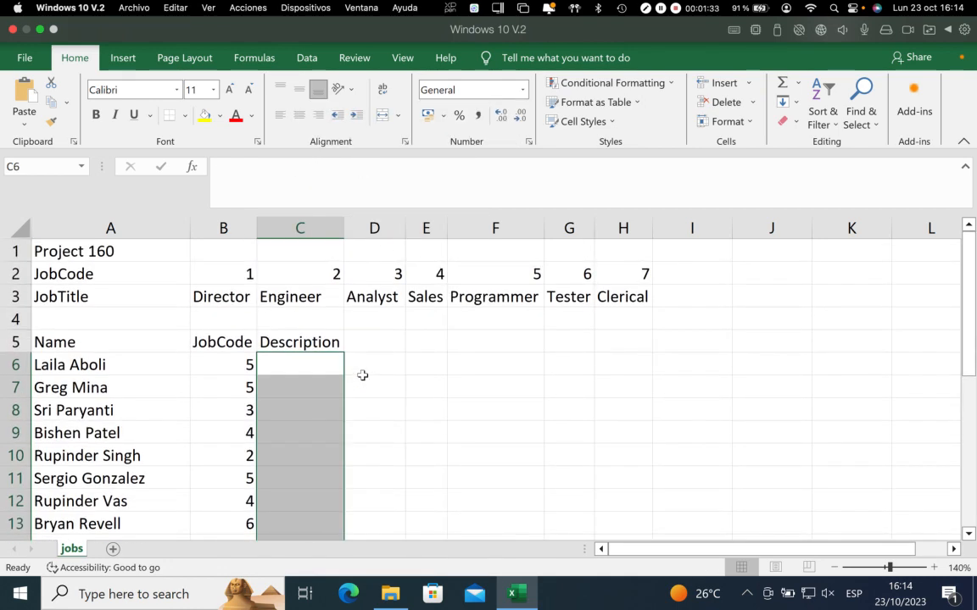
Examine the first JobCode in B6 and the JobCode and JobTitle lookup table in B2:H3
click(311, 373)
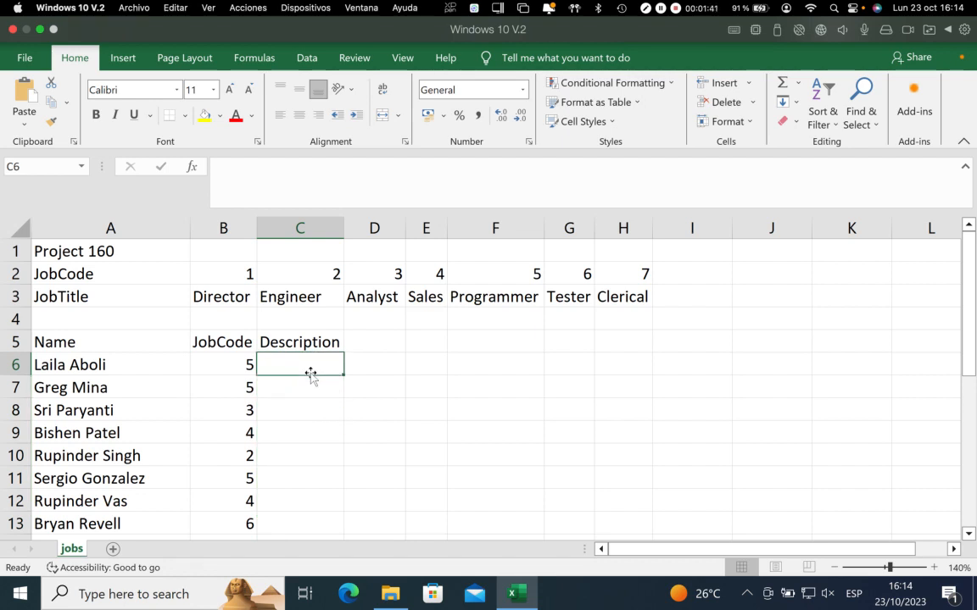
click(243, 364)
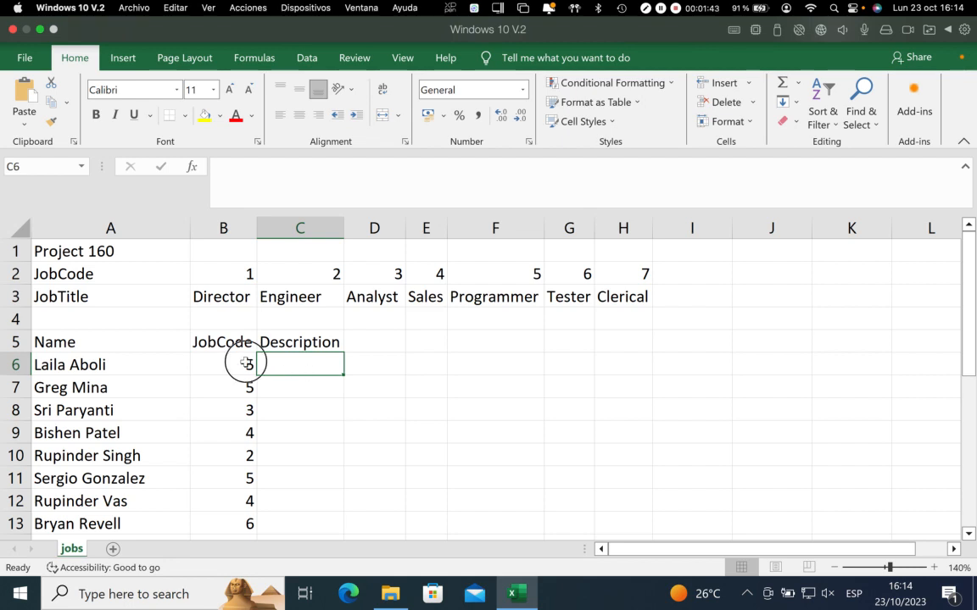
click(240, 272)
drag(240, 273, 628, 293)
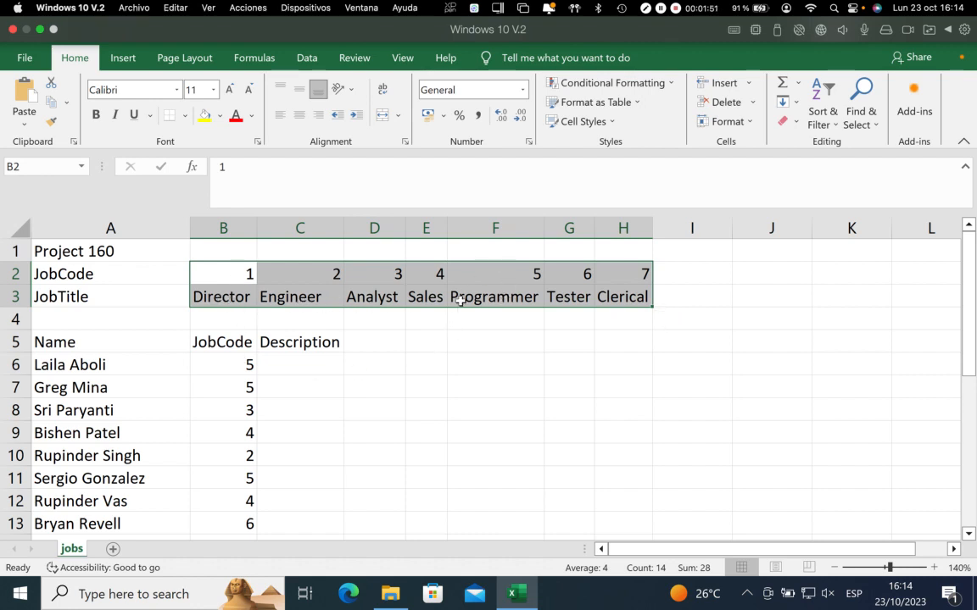
click(224, 279)
drag(225, 280, 724, 526)
drag(209, 275, 654, 302)
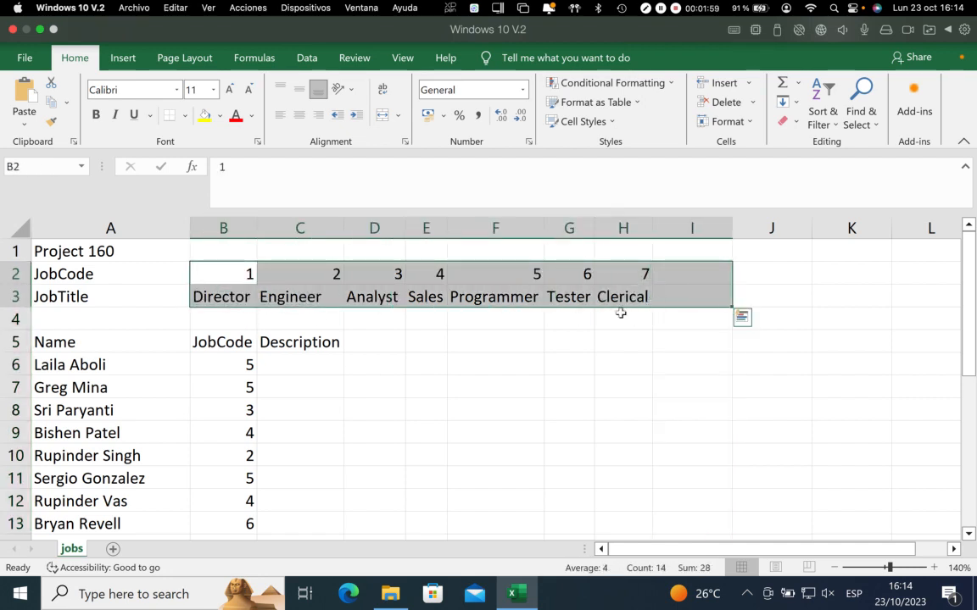
Start an HLOOKUP formula in C6 with B6 as the lookup value and B2:H3 as the table array
click(312, 368)
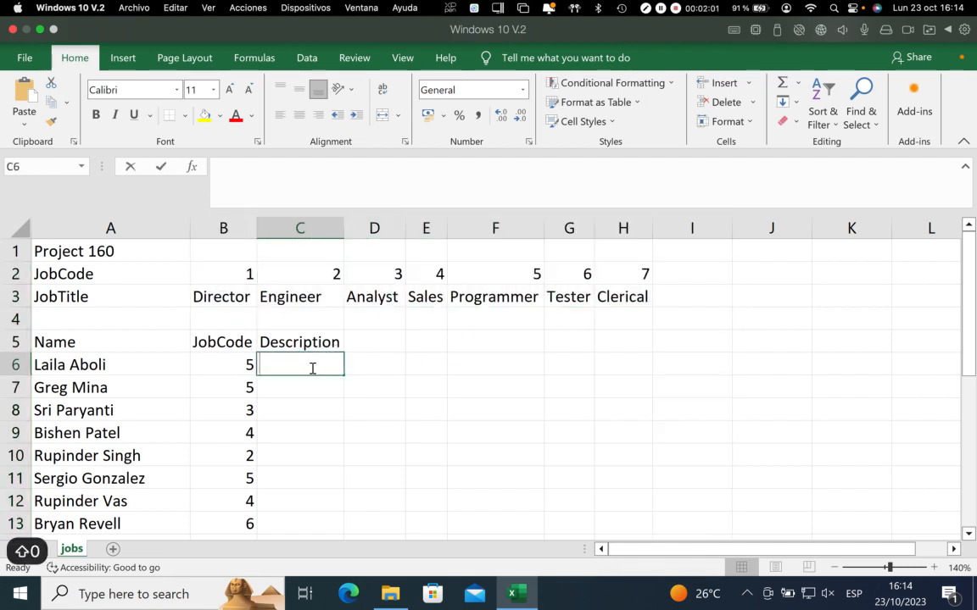
text(=hlook)
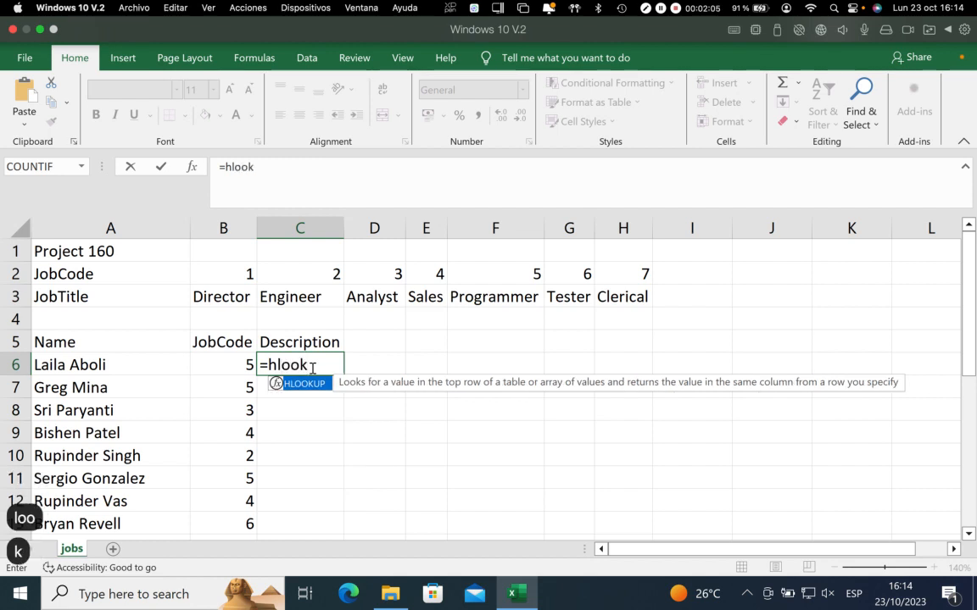
text(up()
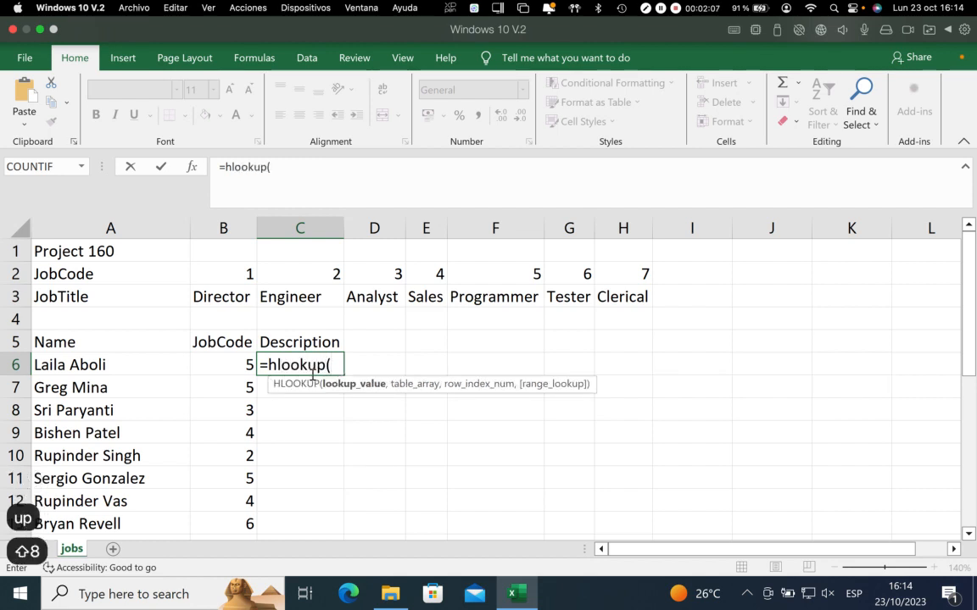
click(229, 362)
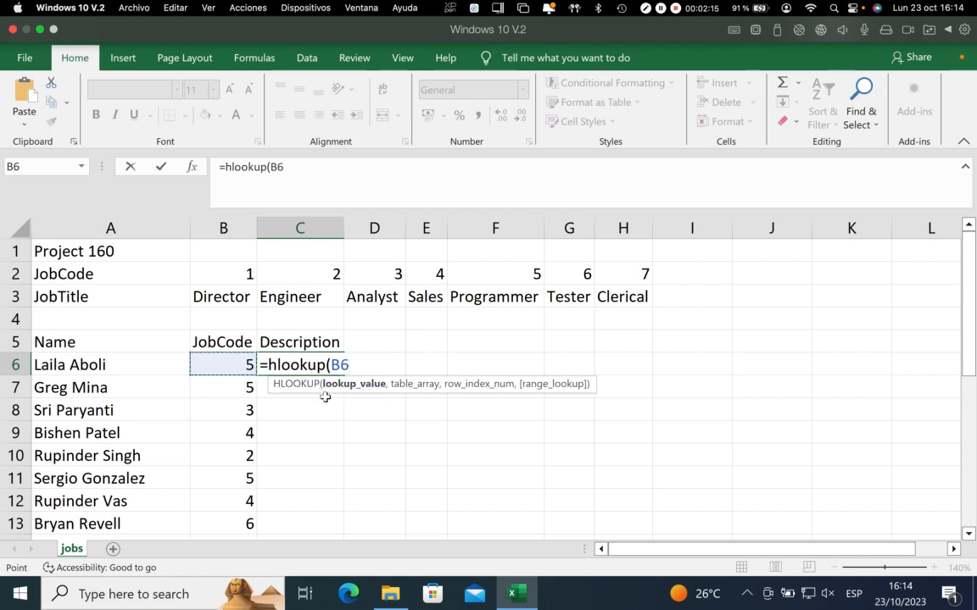
text(,)
drag(225, 275, 608, 294)
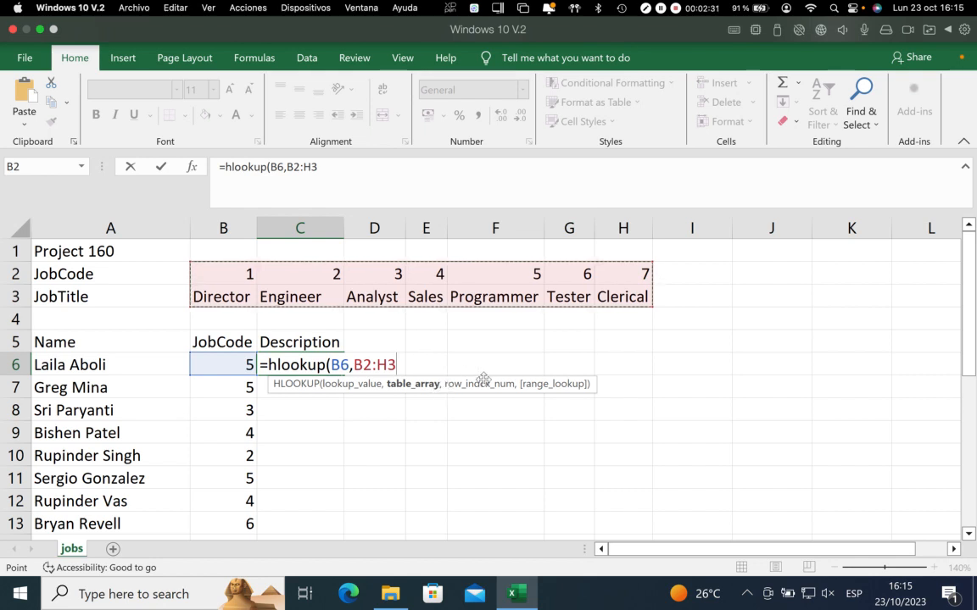
Complete the HLOOKUP formula in C6 with row index 2 and False for an exact match
text(,)
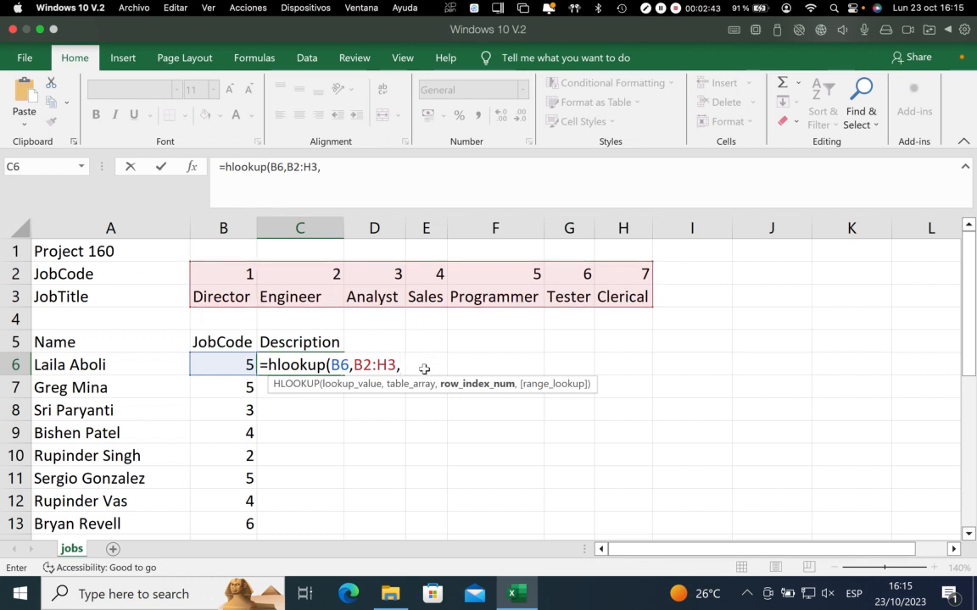
text(2)
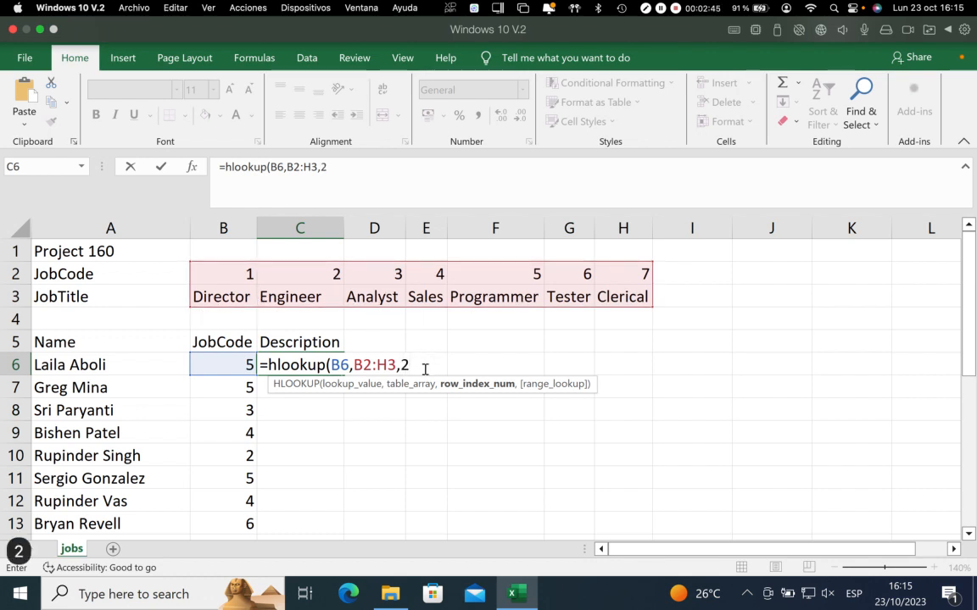
text(,)
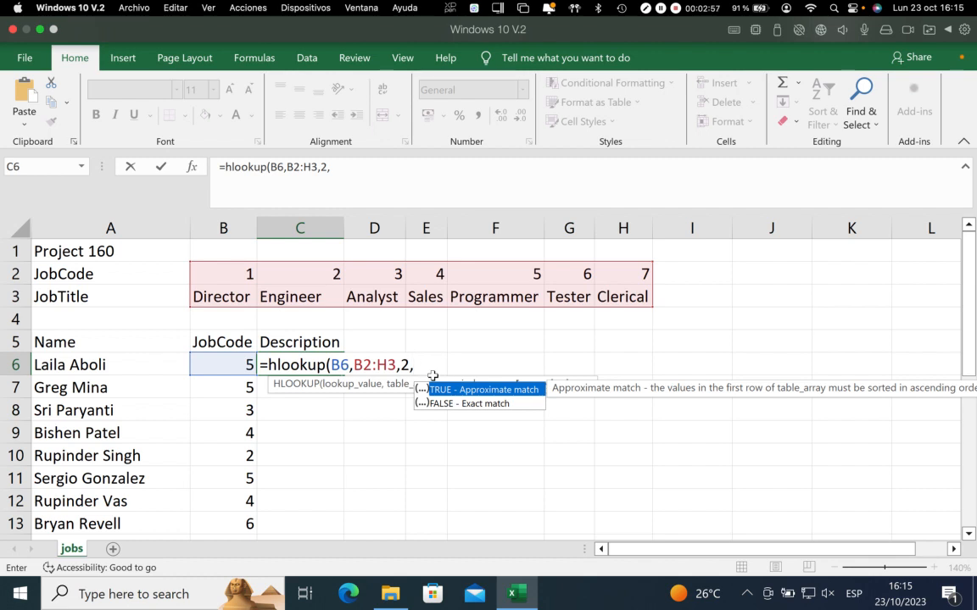
text(F)
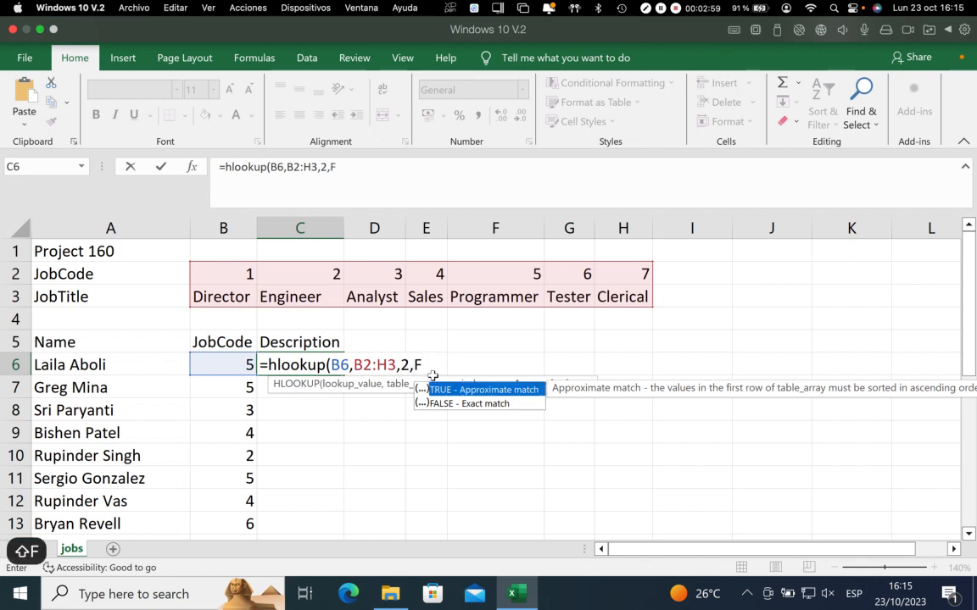
text(alse)
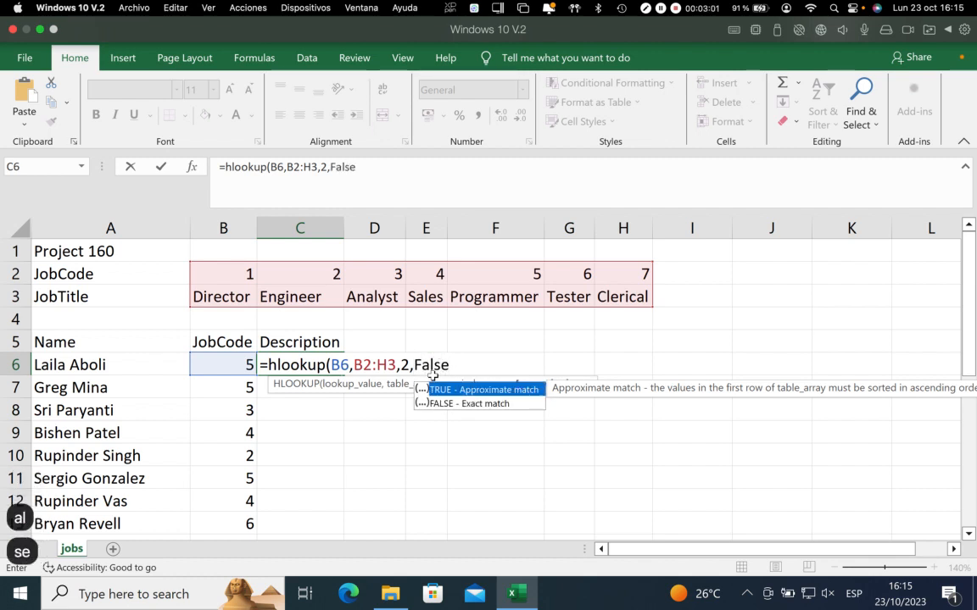
text())
key(Return)
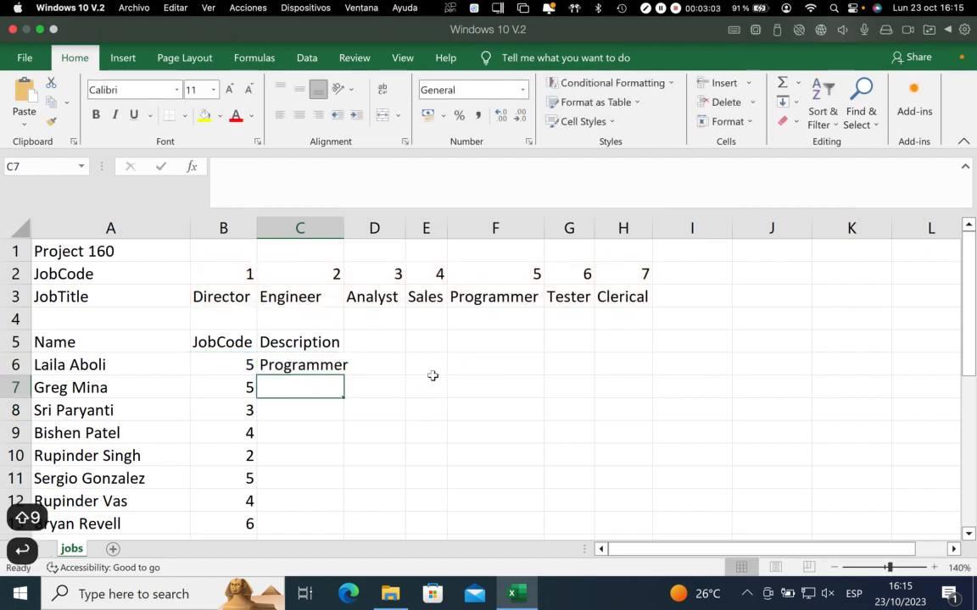
Lock the rows of the table array in the C6 HLOOKUP formula, making it B$2:H$3
click(309, 365)
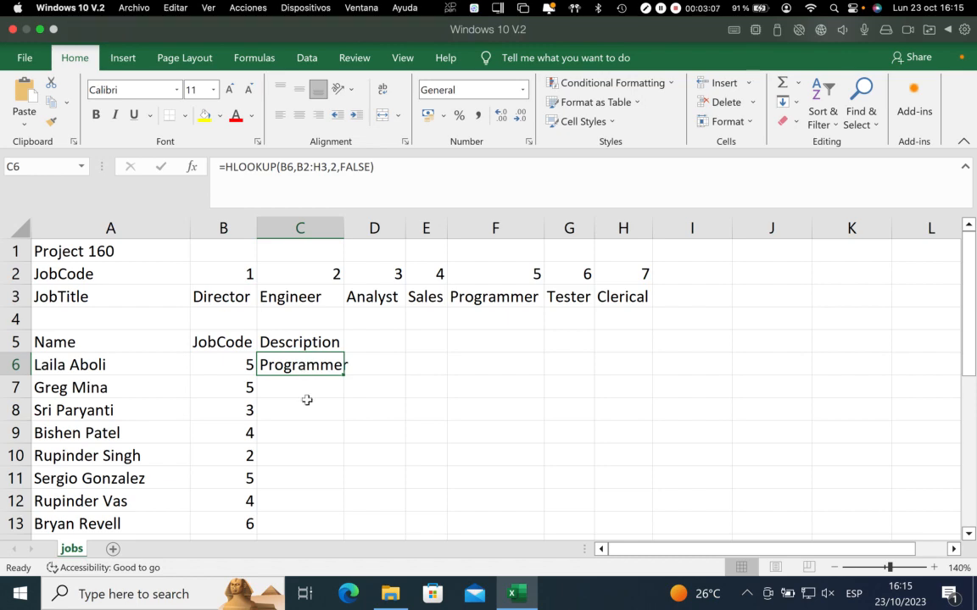
scroll(294, 498, down, 6)
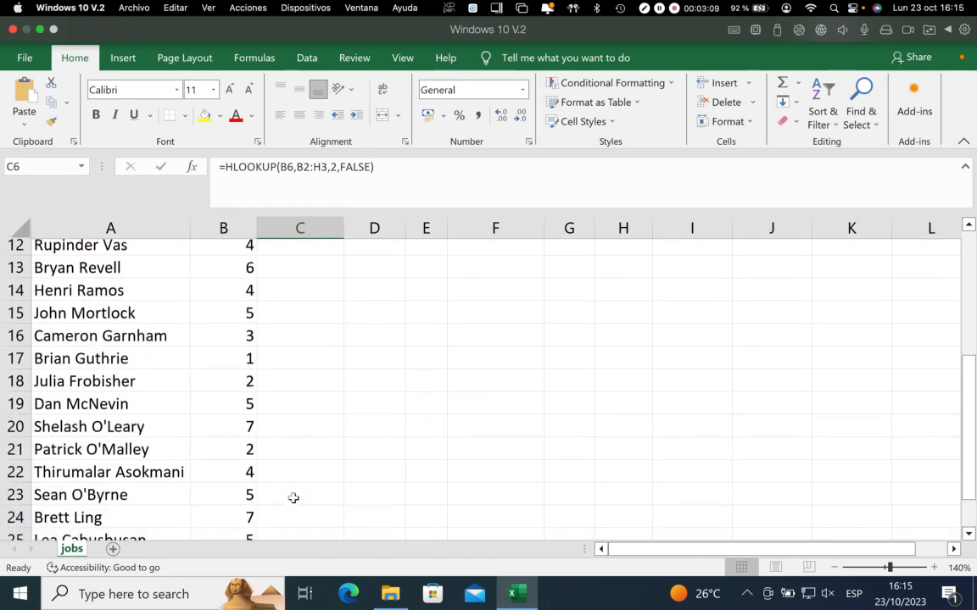
scroll(294, 498, up, 4)
scroll(293, 498, up, 2)
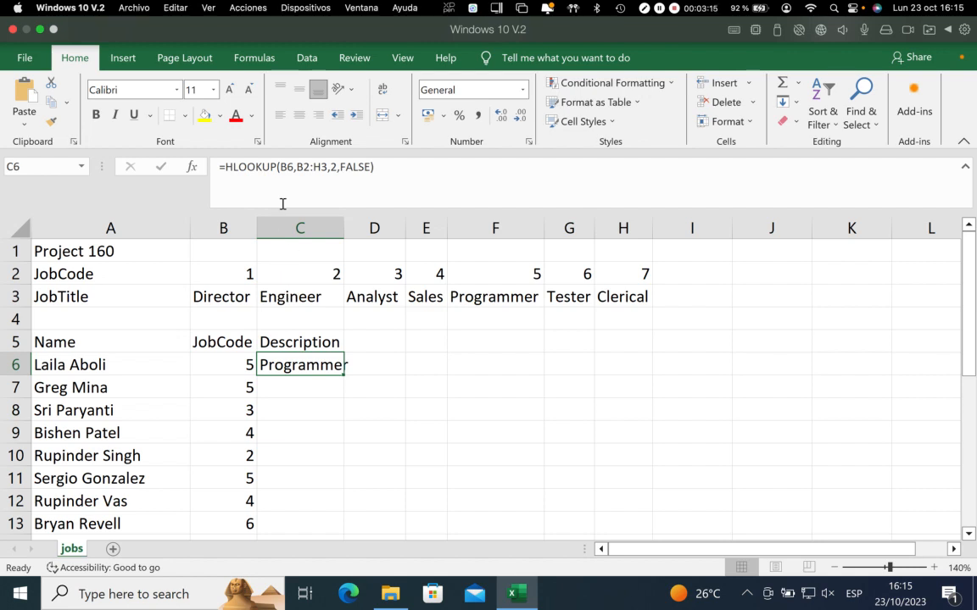
click(285, 166)
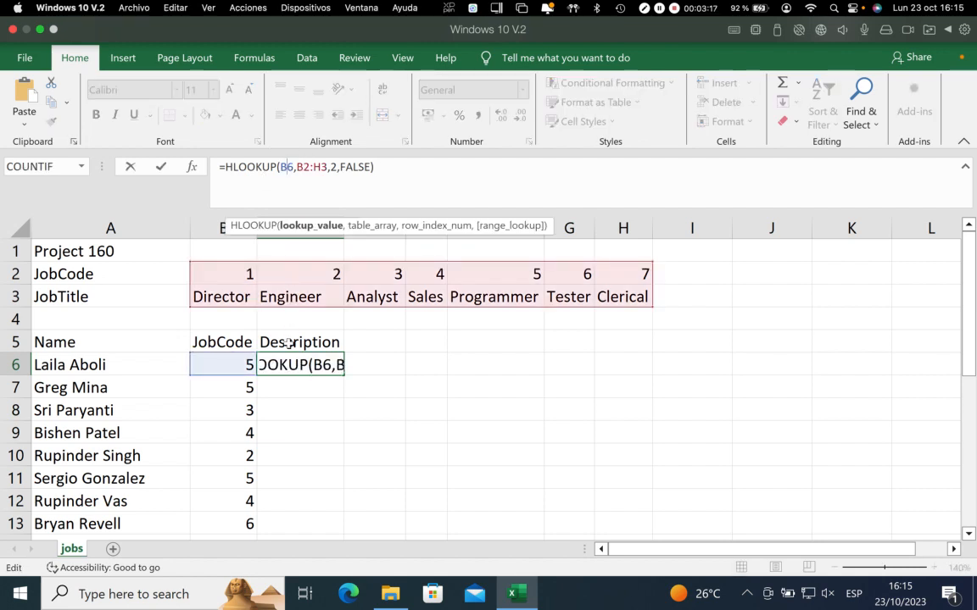
click(283, 168)
click(301, 167)
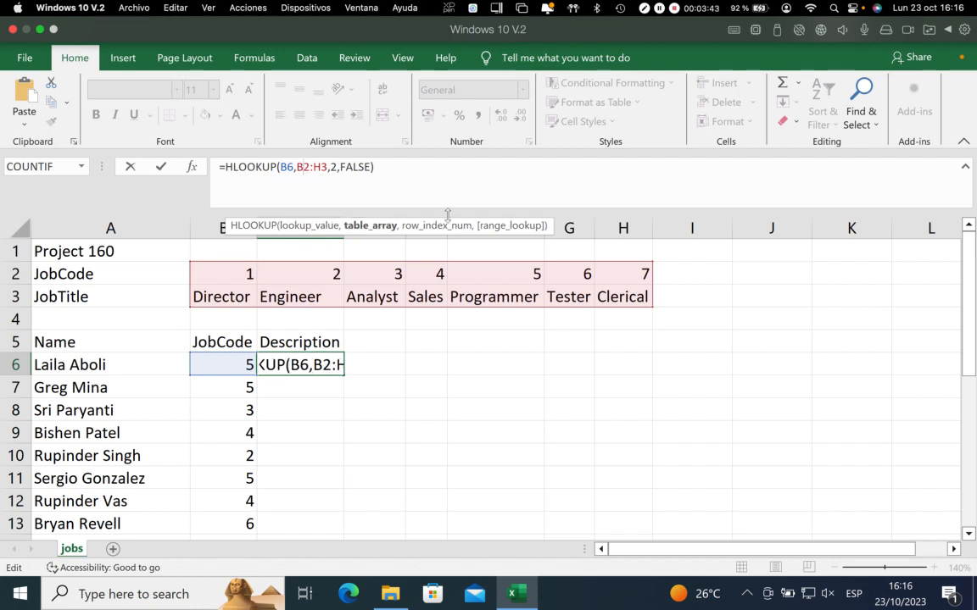
text($)
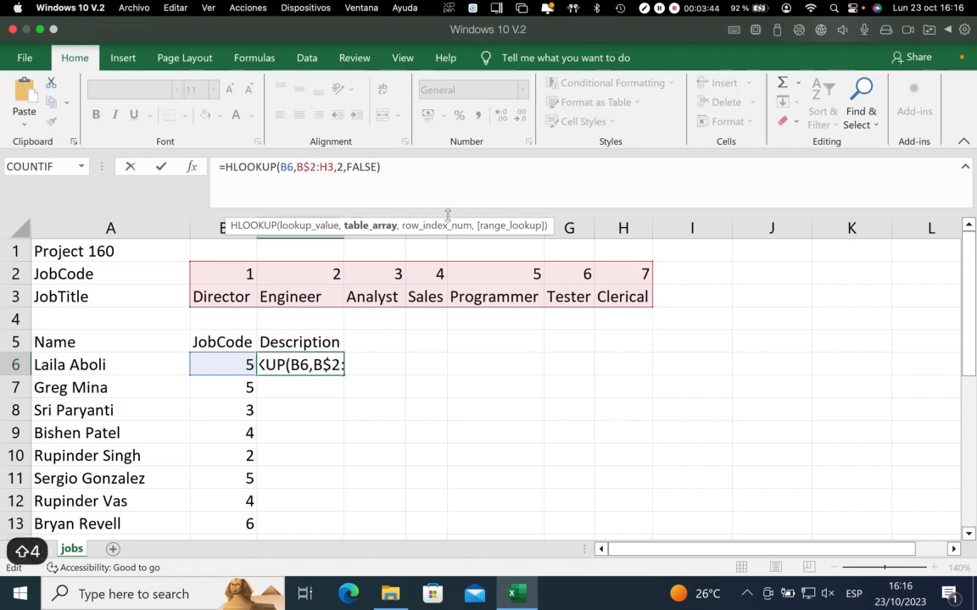
click(332, 167)
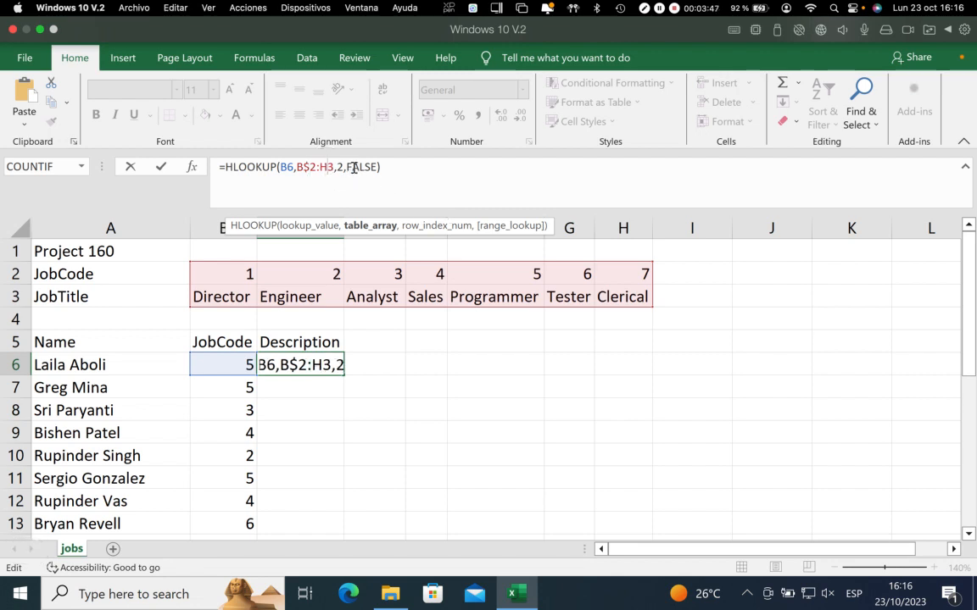
text($)
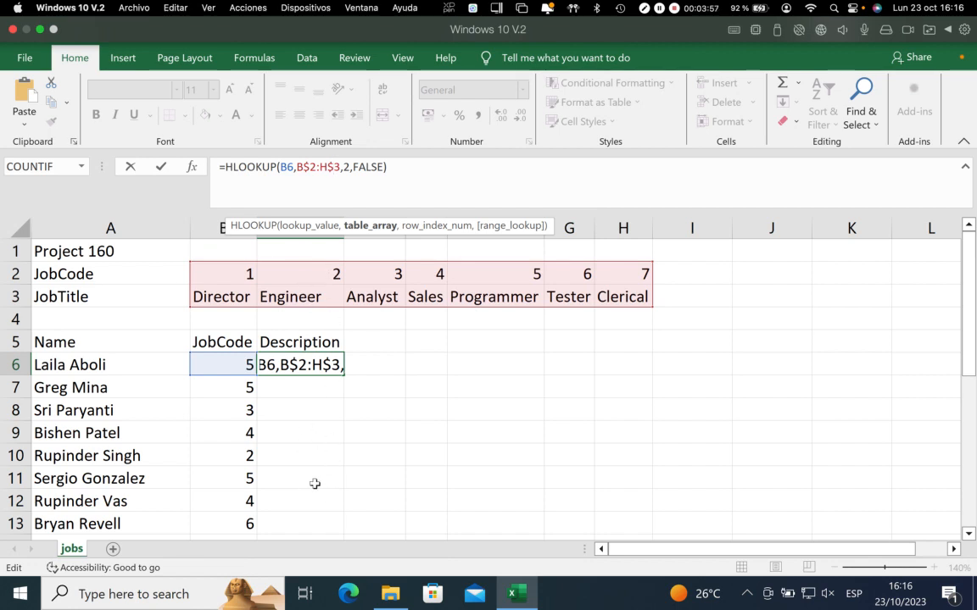
Lock the columns of the table array in C6 as well, making it $B$2:$H$3, and commit the formula
click(305, 166)
click(312, 166)
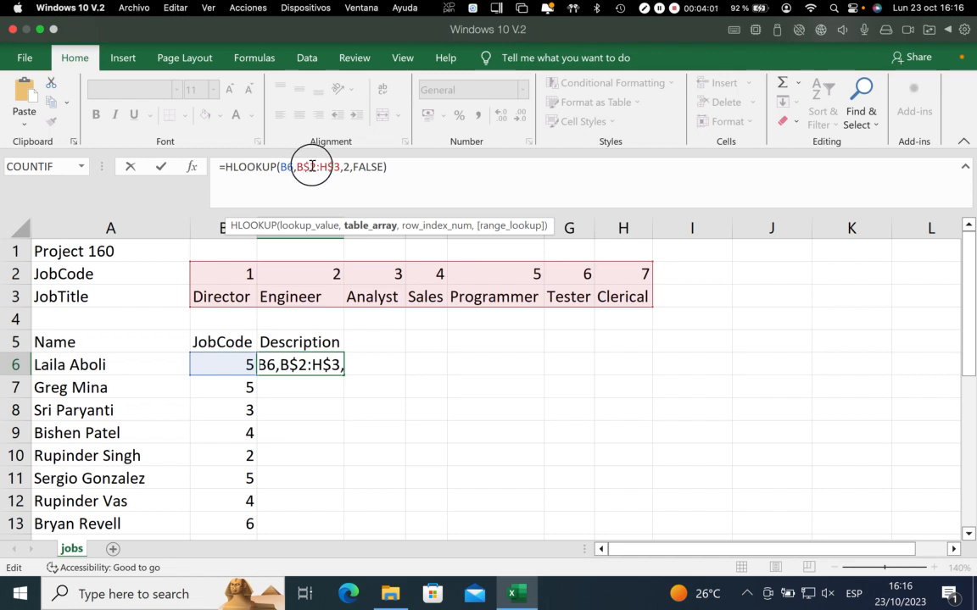
click(337, 167)
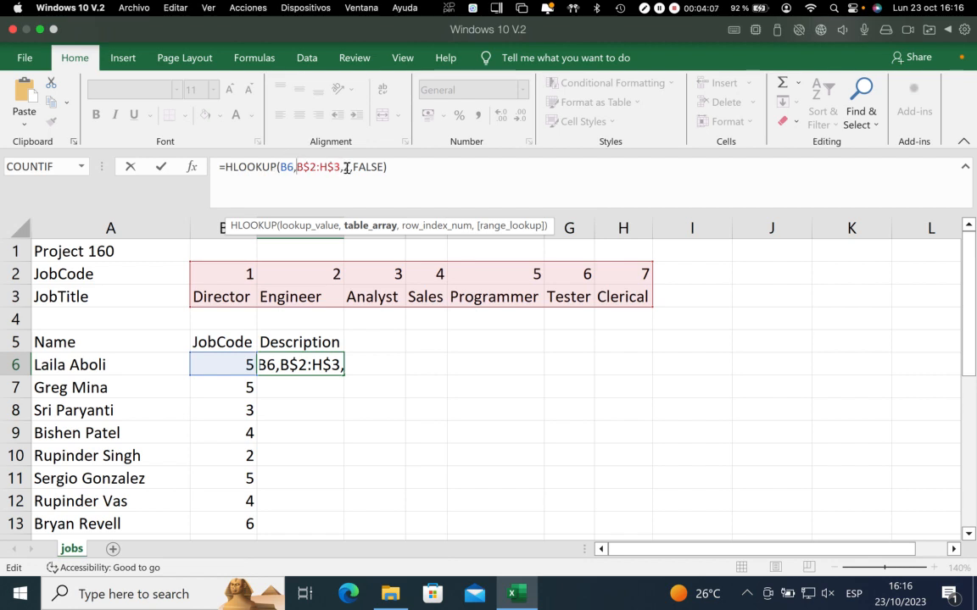
text($)
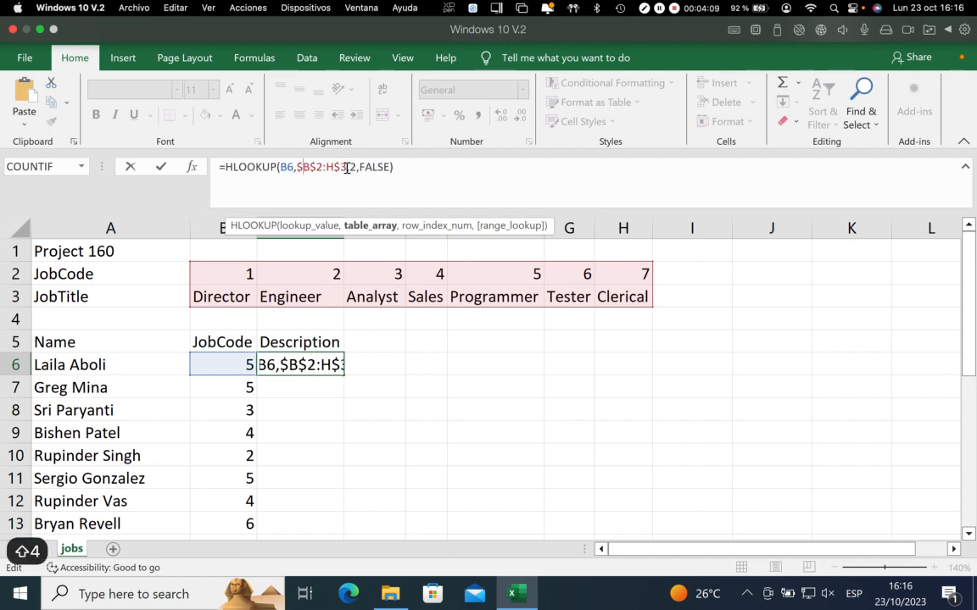
click(302, 168)
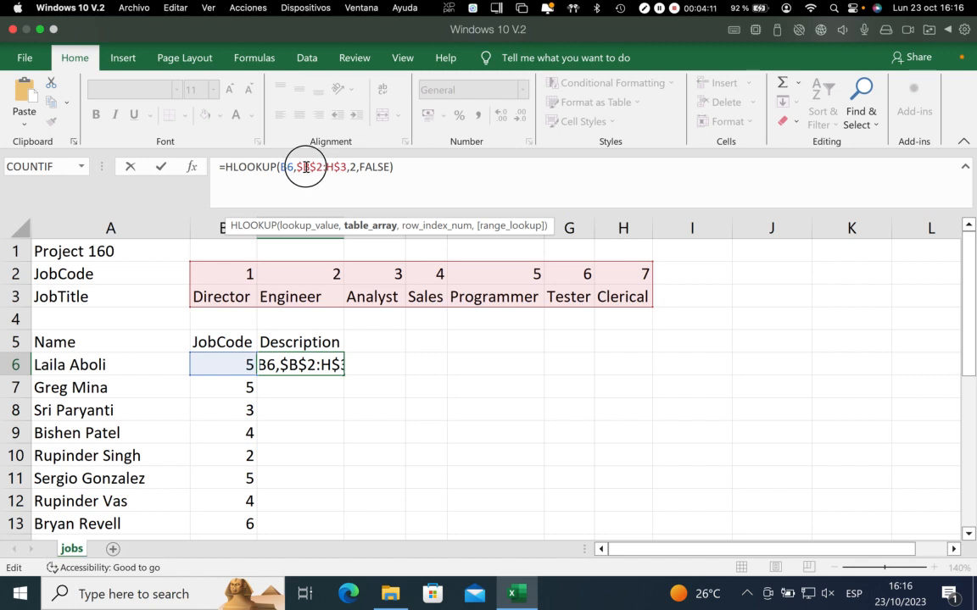
click(317, 167)
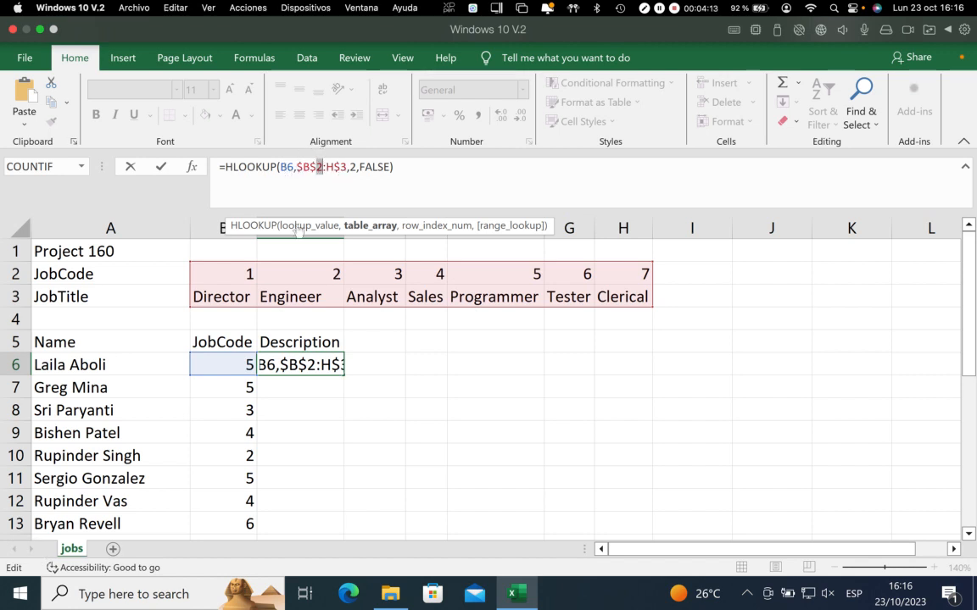
click(326, 166)
text($)
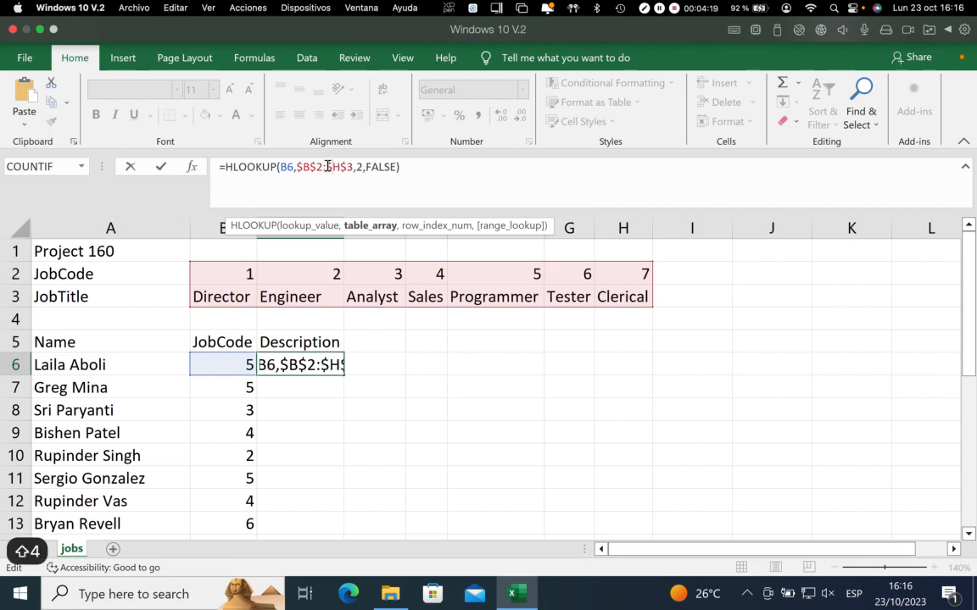
key(Return)
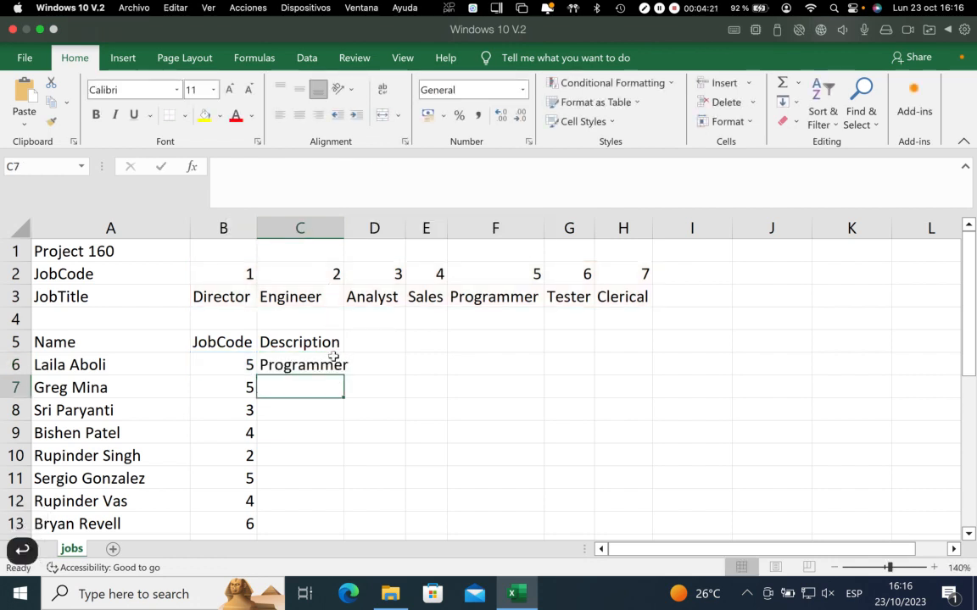
Fill the HLOOKUP formula from C6 down the Description column to C27
click(331, 359)
scroll(402, 388, down, 1)
scroll(354, 327, down, 2)
scroll(333, 323, up, 3)
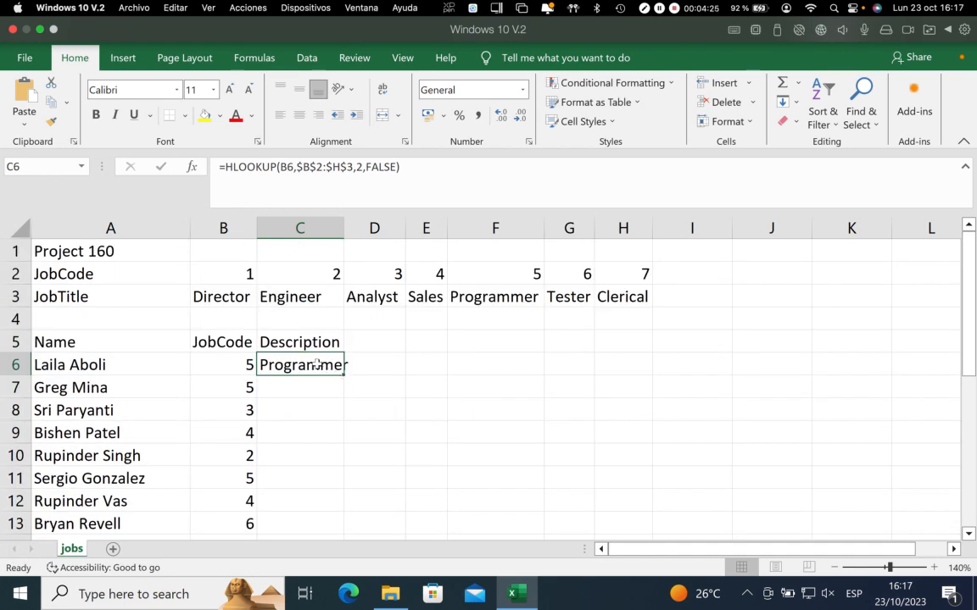
drag(344, 376, 315, 482)
Check the filled descriptions against the JobCodes in B27, B8 and B12 and the lookup table in rows 2 and 3
click(237, 479)
scroll(390, 432, up, 5)
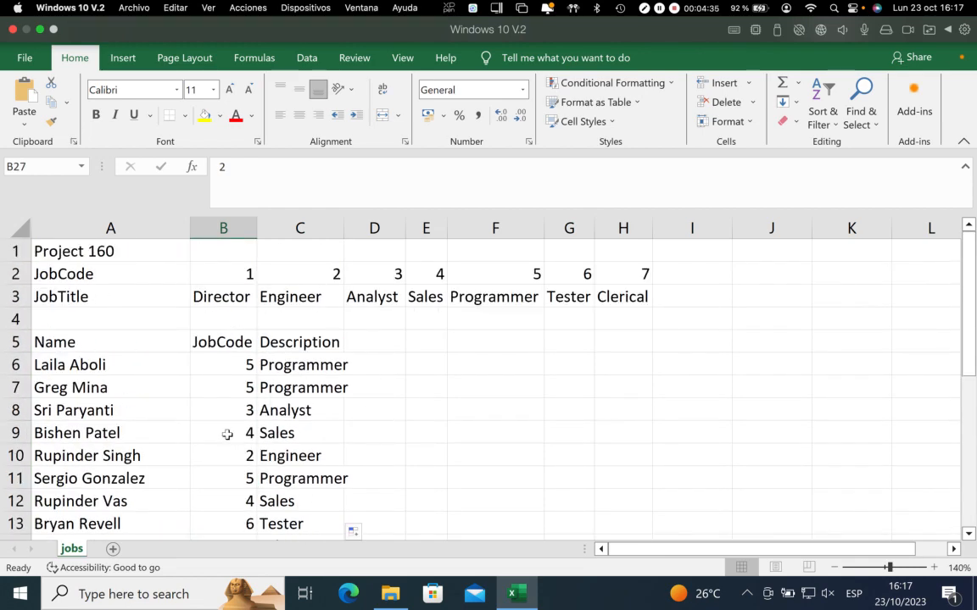
click(225, 408)
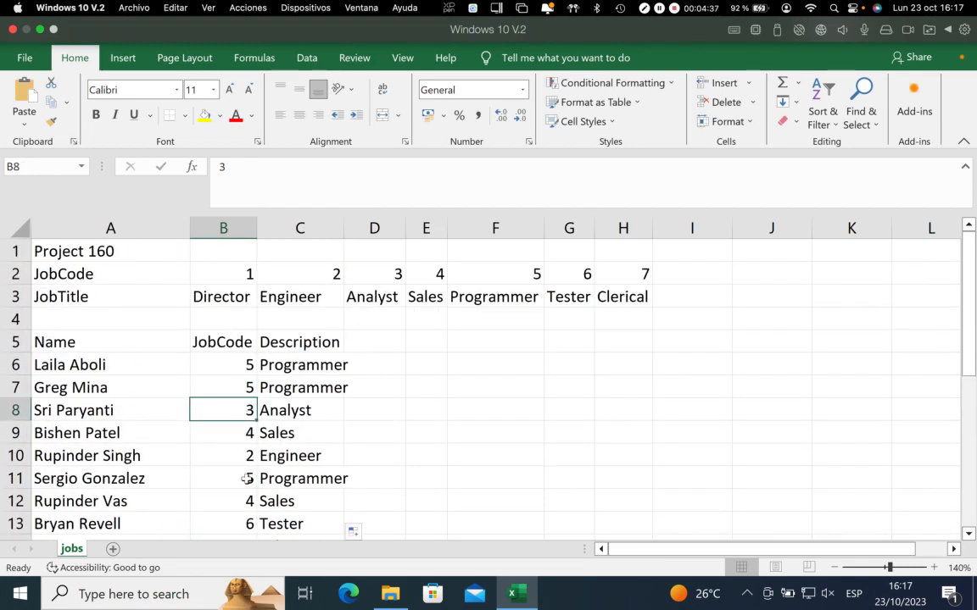
click(231, 502)
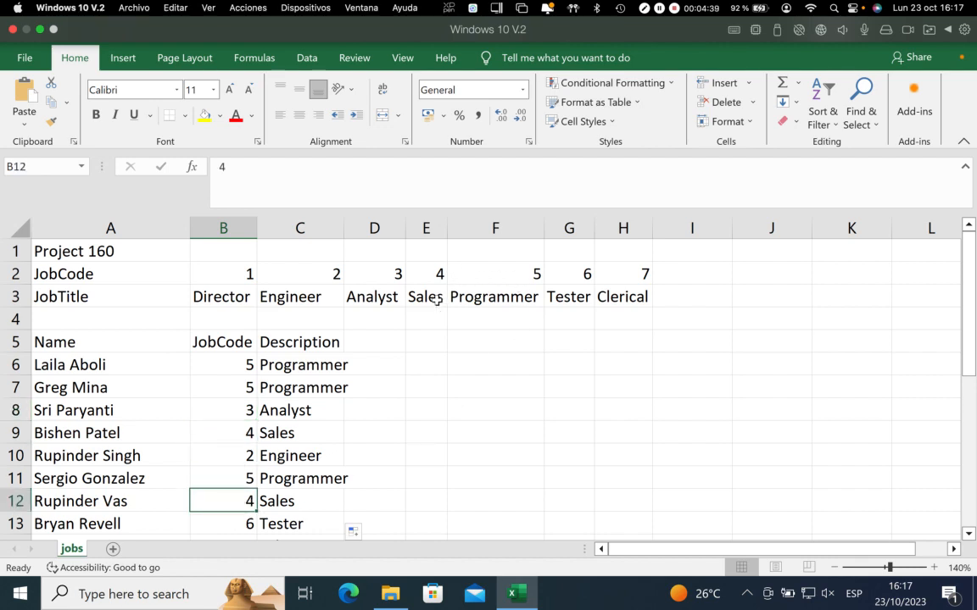